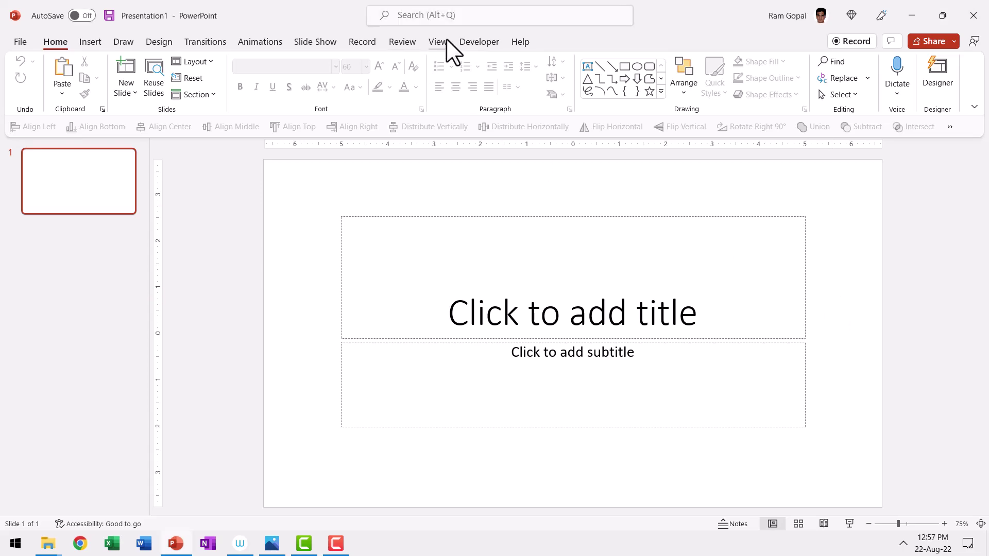
- Enter Slide Master view, select the top master slide, and show its theme font pairings
left_click(446, 39)
left_click(183, 94)
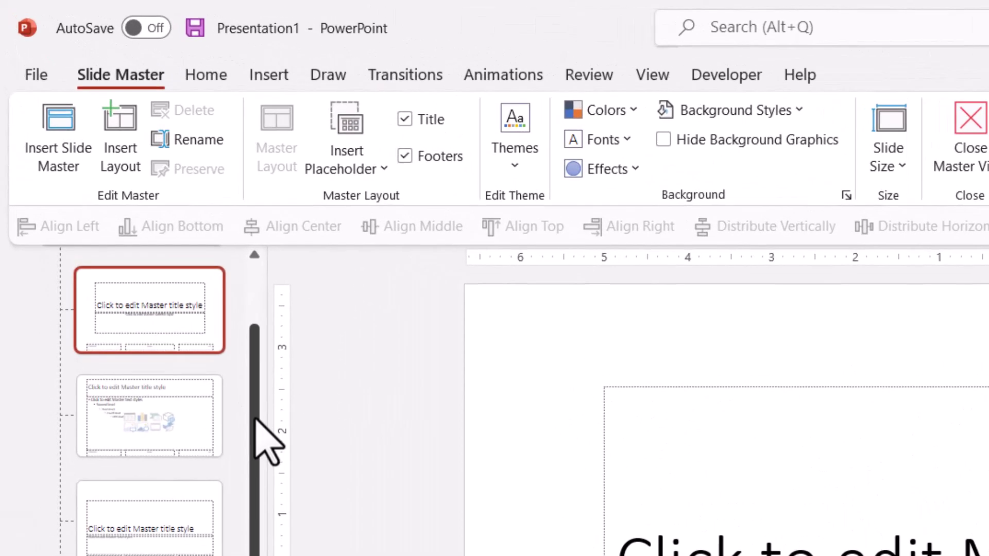
left_click_drag(226, 371, 249, 240)
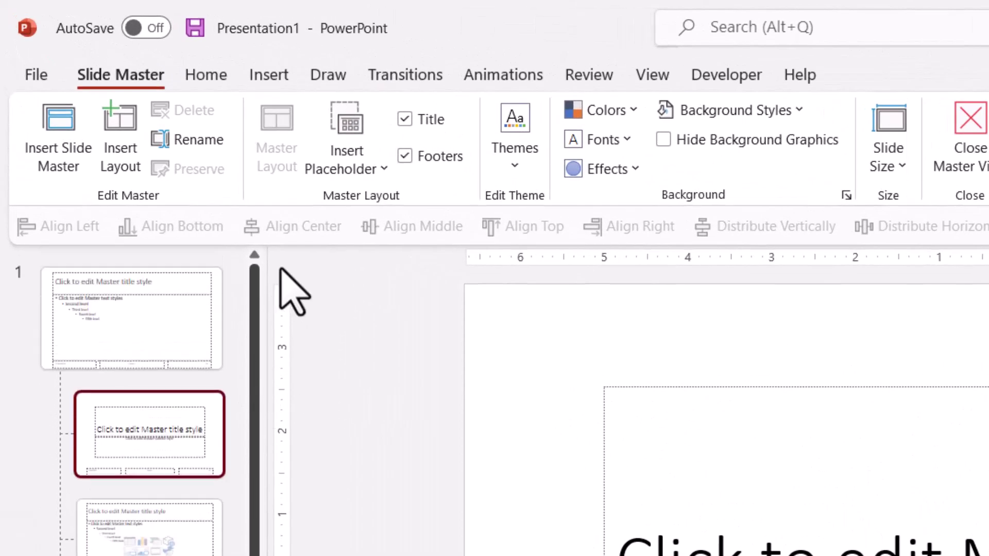
left_click(131, 301)
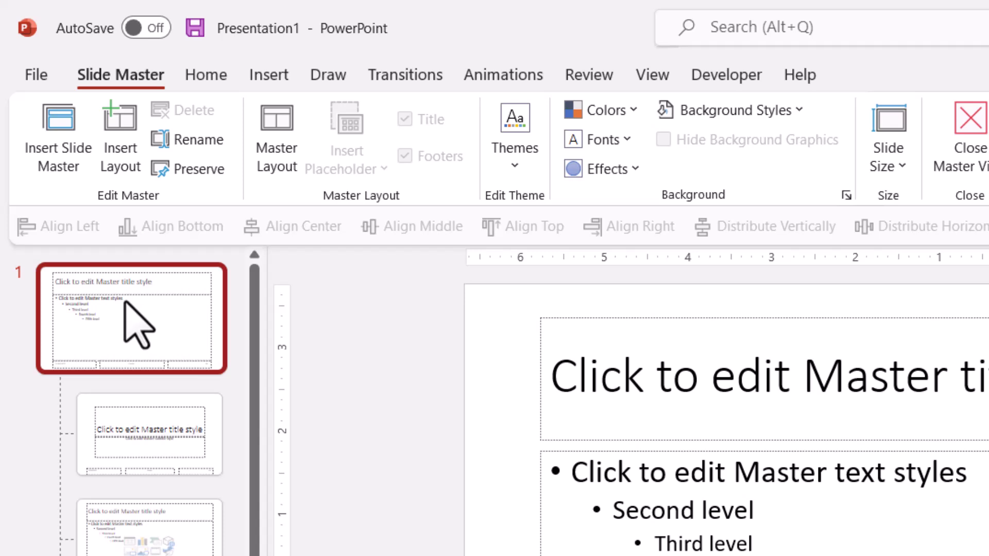
left_click(626, 139)
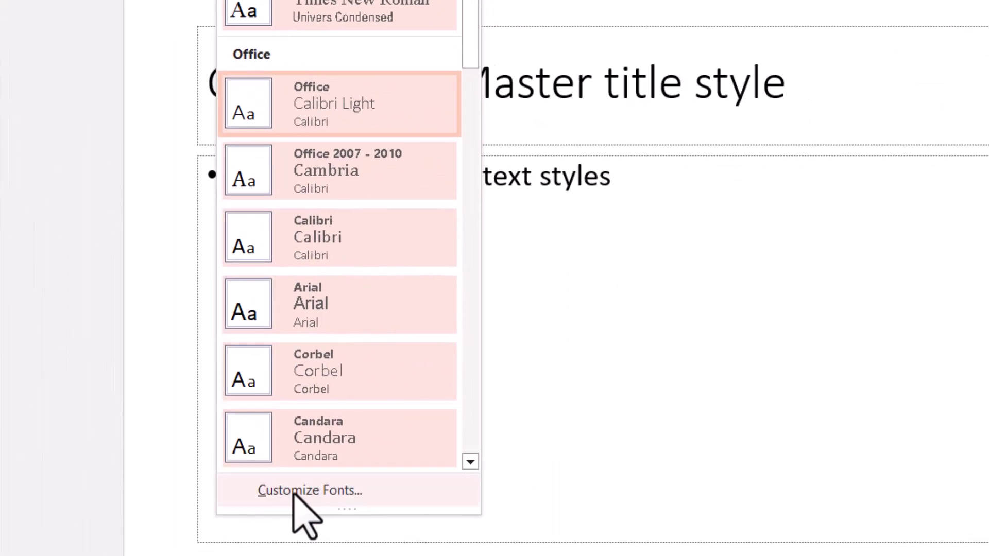
- Create a custom font set named 'Ram' with Tw Cen MT Condensed Extra Bold headings and Open Sans body
left_click(293, 492)
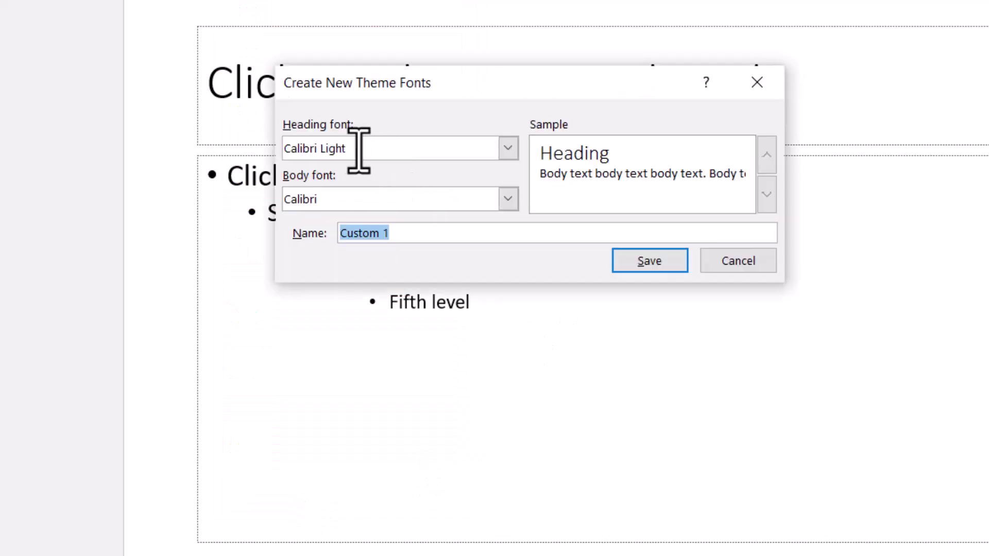
left_click(508, 149)
left_click_drag(544, 213, 545, 322)
left_click(479, 272)
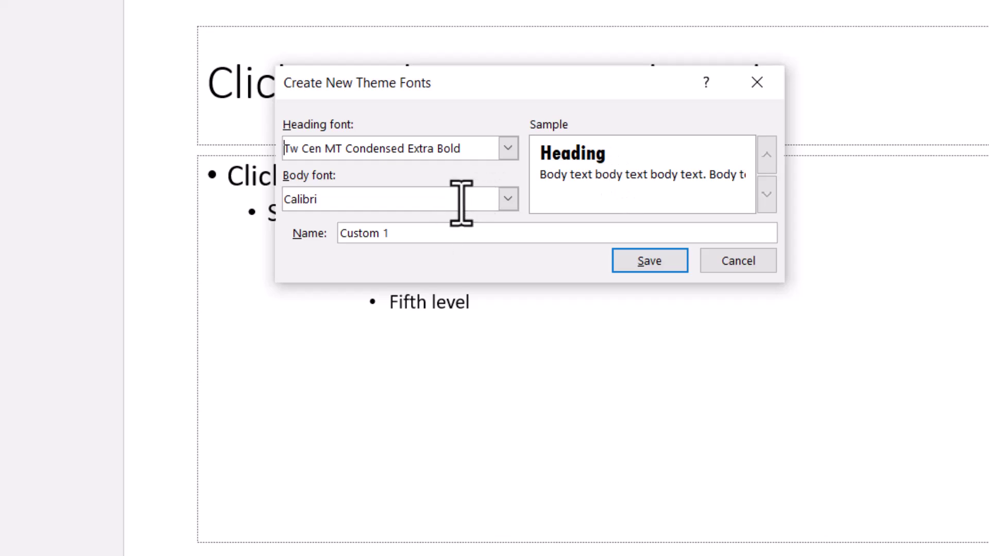
left_click(508, 199)
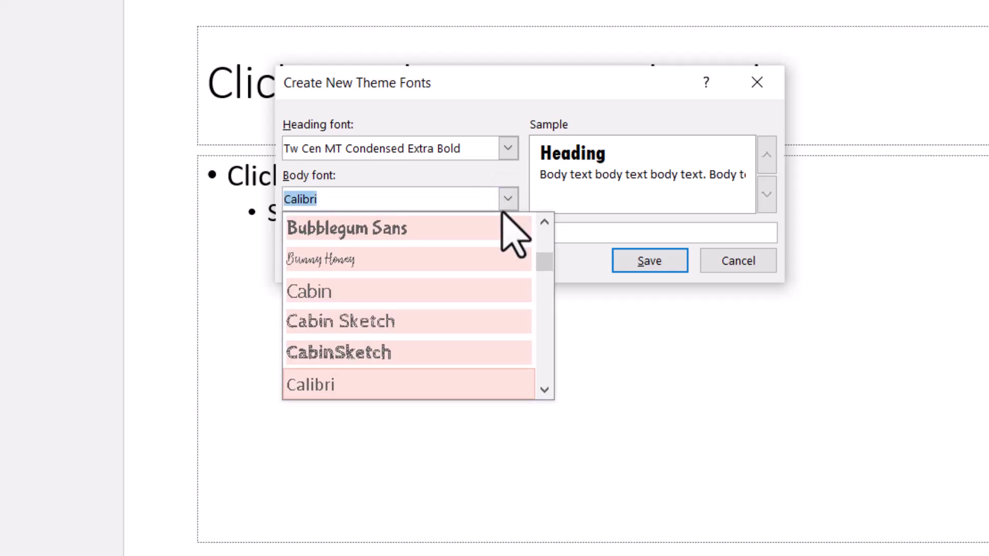
scroll(510, 247, "down", 10)
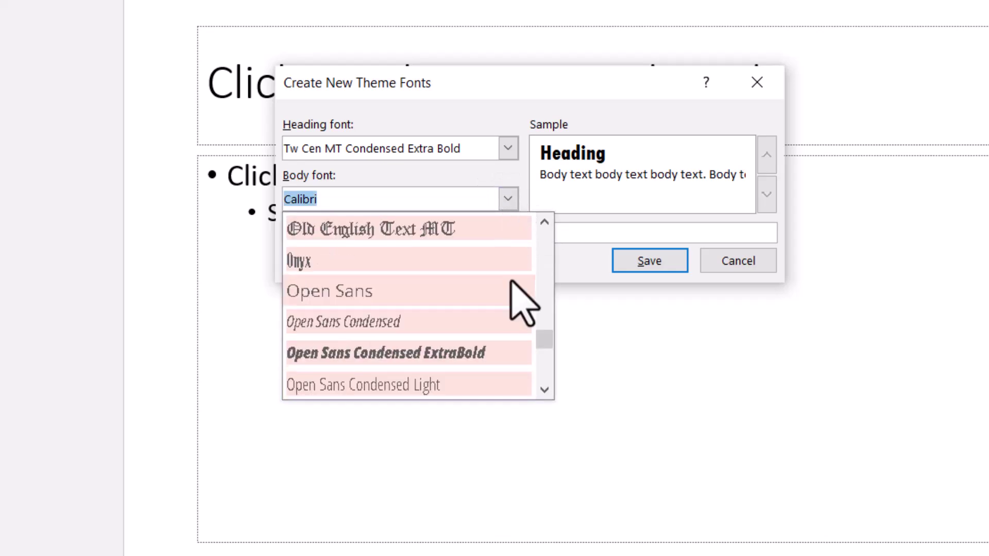
left_click(362, 295)
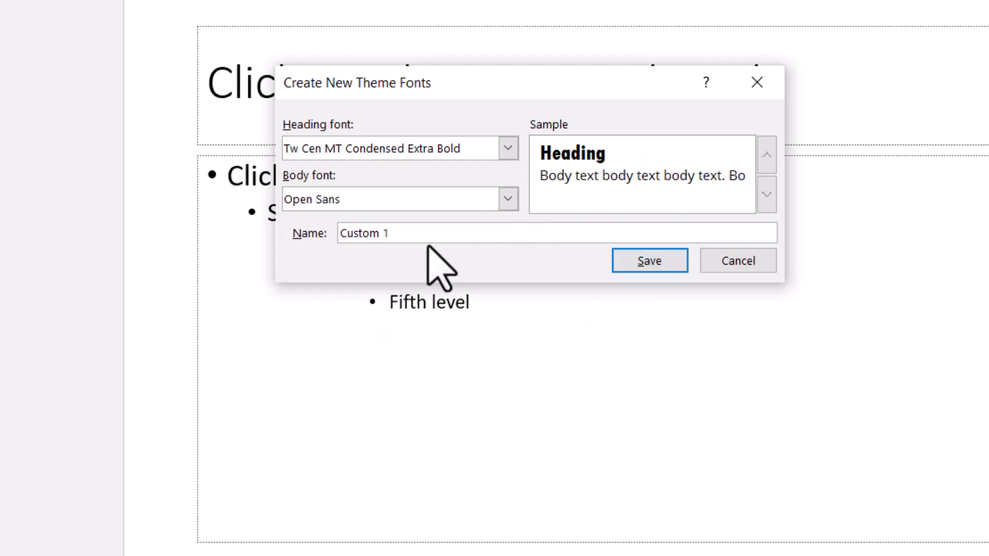
left_click(441, 233)
left_click_drag(406, 235, 315, 242)
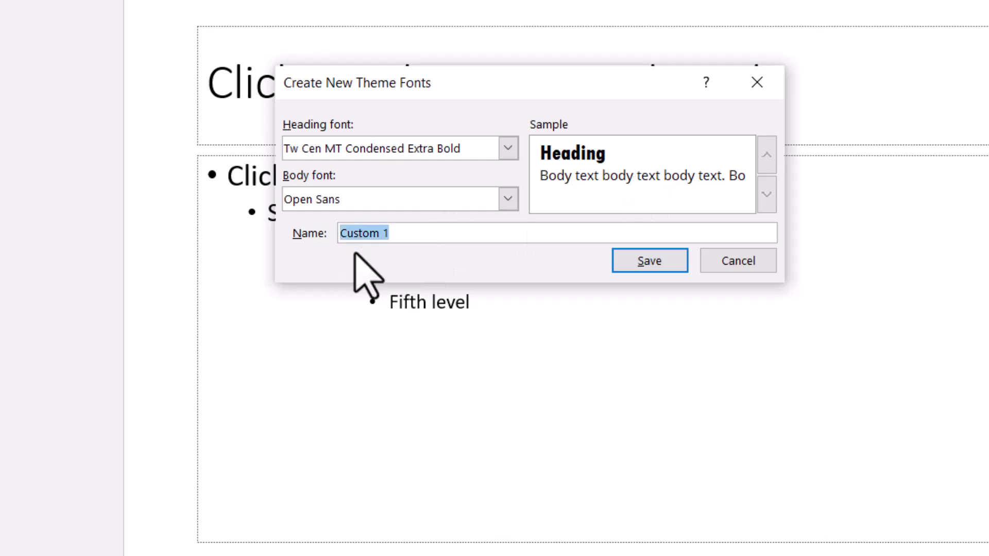
type("Ram's New Font Theme")
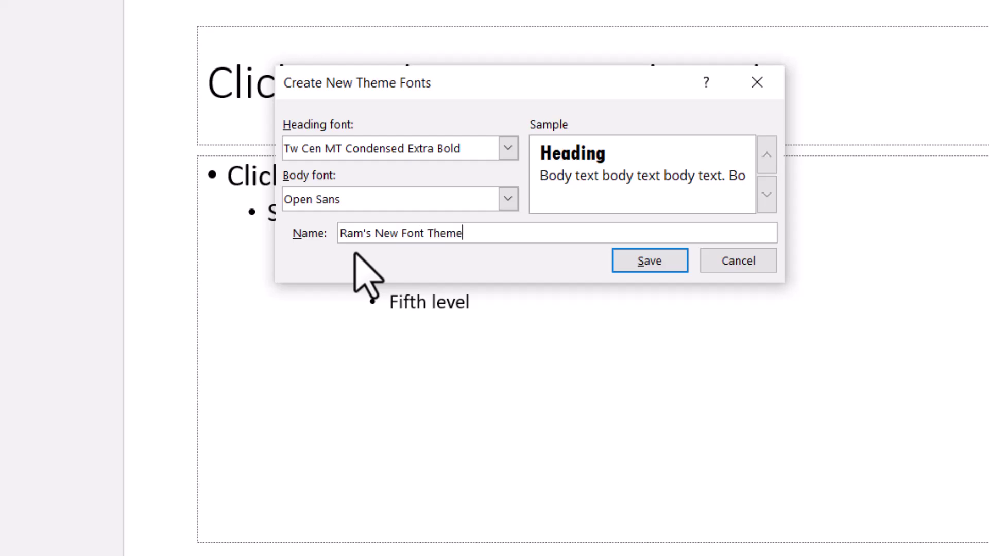
- Save the Ram font set, apply it to the slide master, and close Master View
left_click(650, 261)
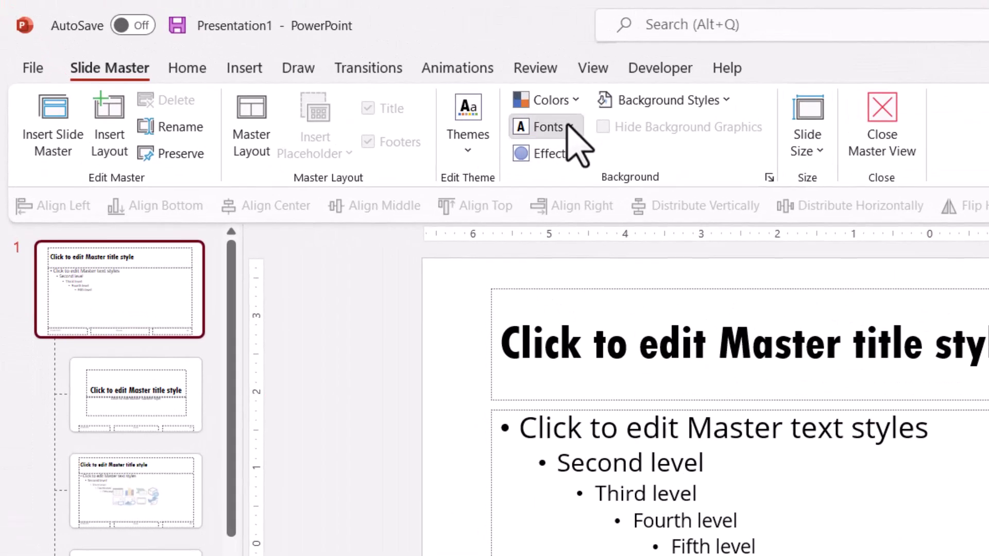
left_click(569, 125)
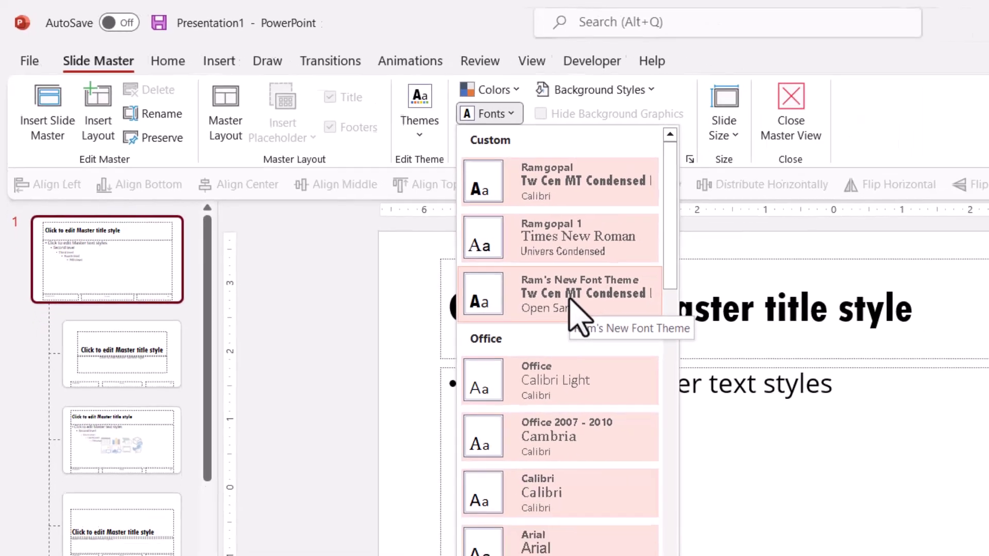
left_click(635, 334)
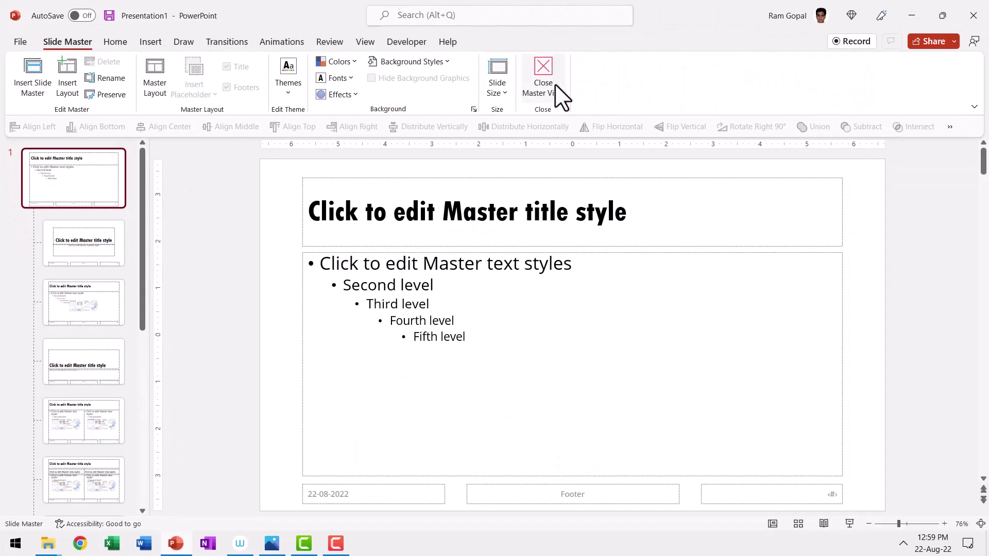
left_click(558, 96)
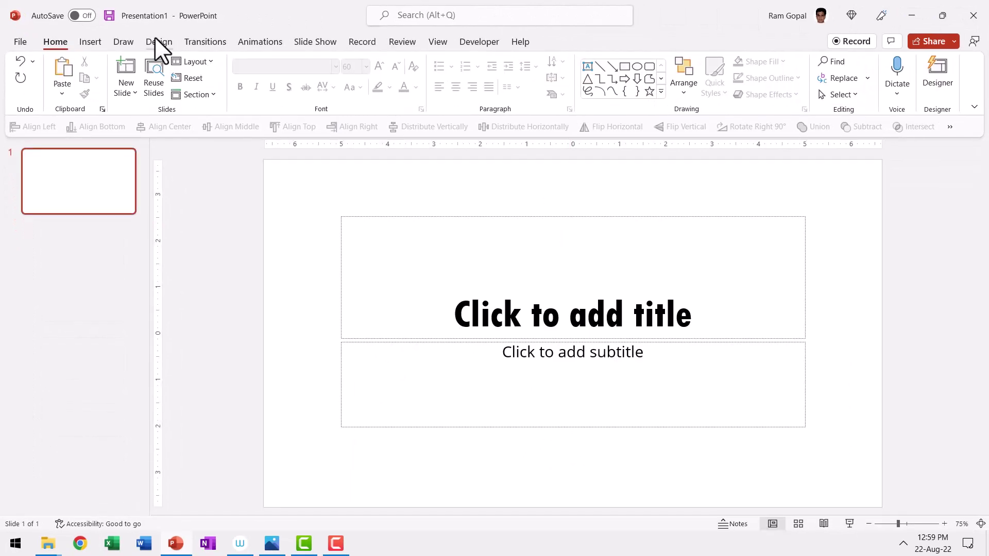
- Save the current theme from the Design gallery, overwriting the existing Test.thmx file
left_click(156, 40)
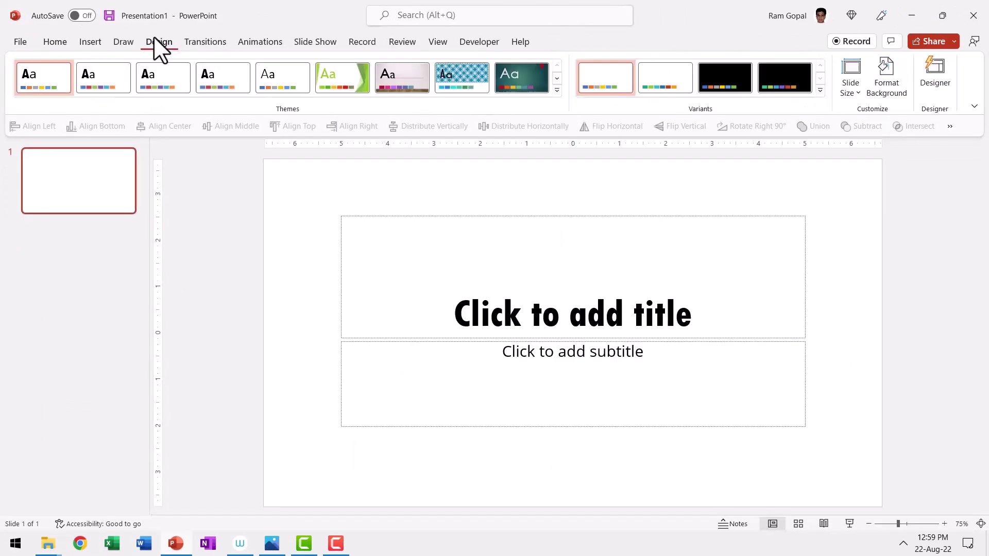
left_click(556, 90)
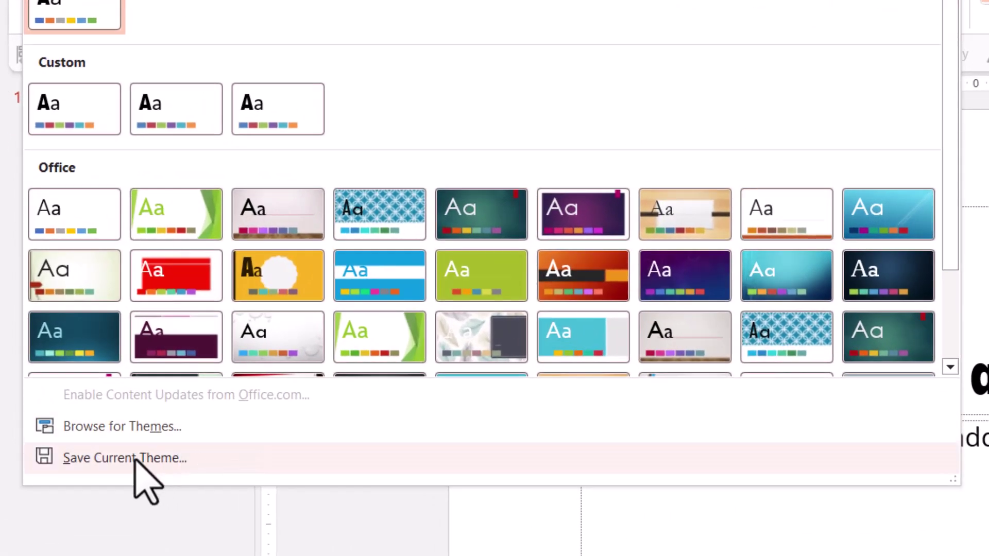
left_click(135, 458)
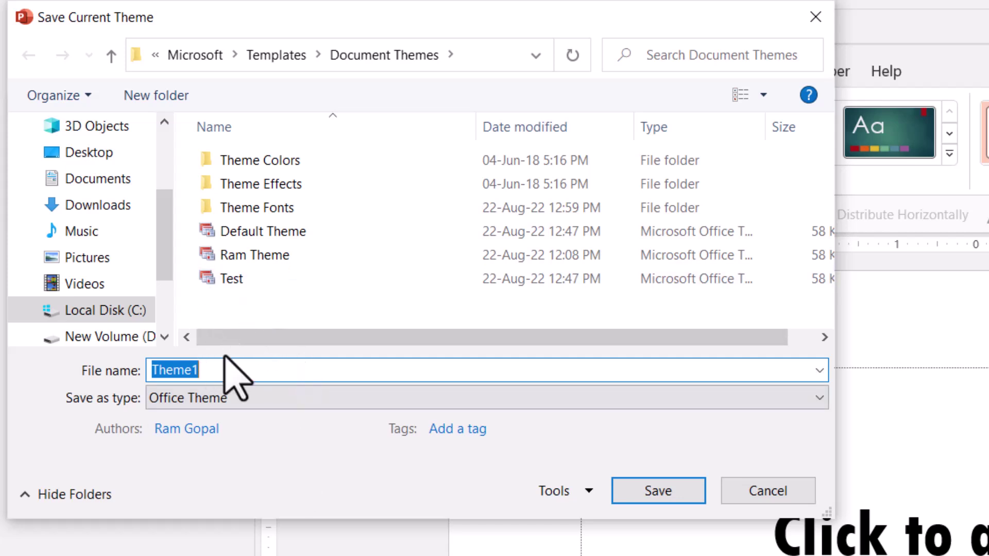
left_click(233, 278)
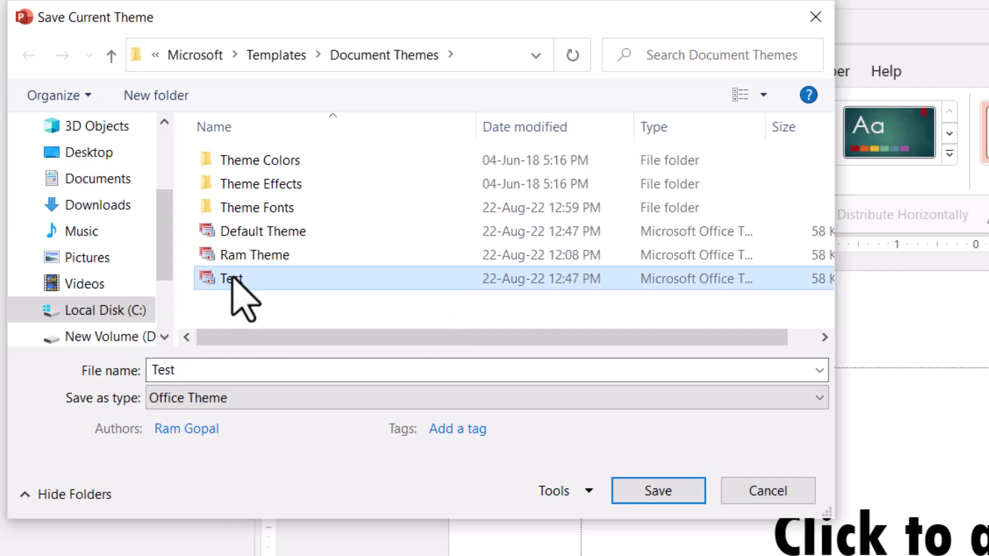
left_click(667, 492)
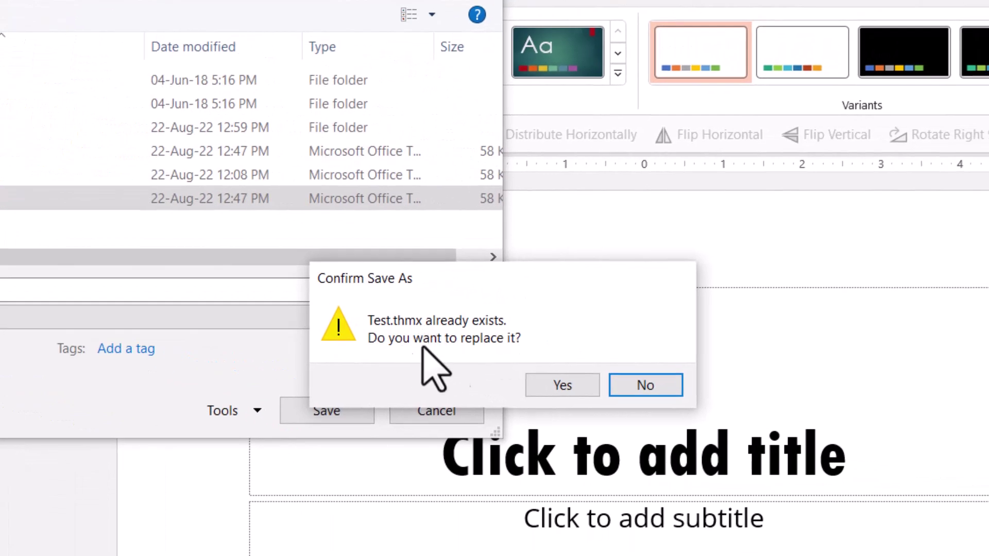
left_click(564, 386)
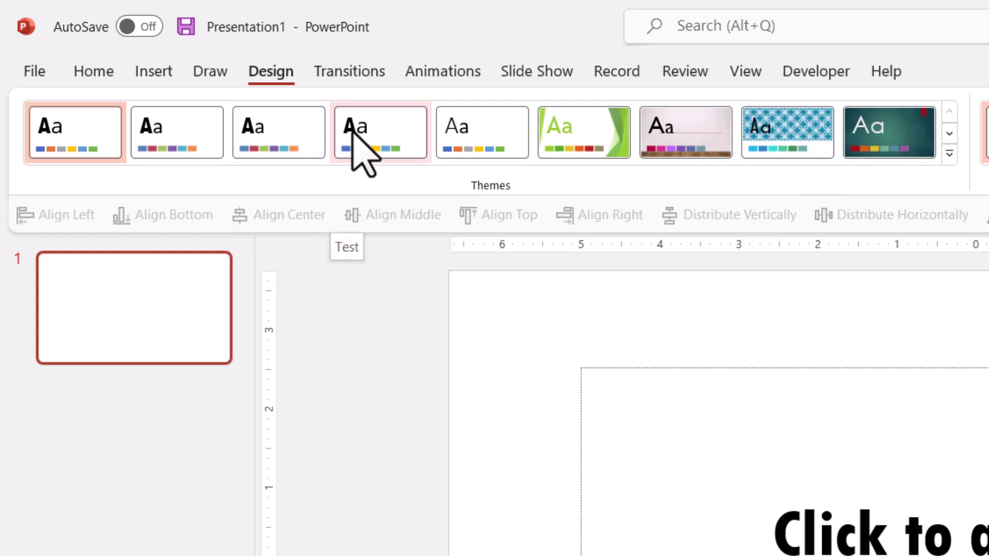
- Apply the Test theme, then check the subtitle and title placeholders' fonts
left_click(352, 131)
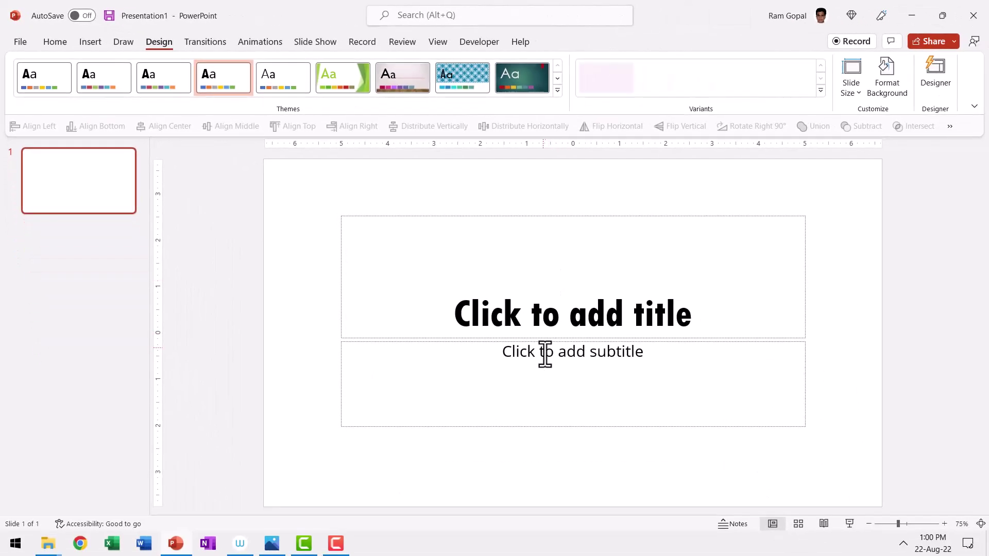
left_click(66, 45)
left_click(557, 361)
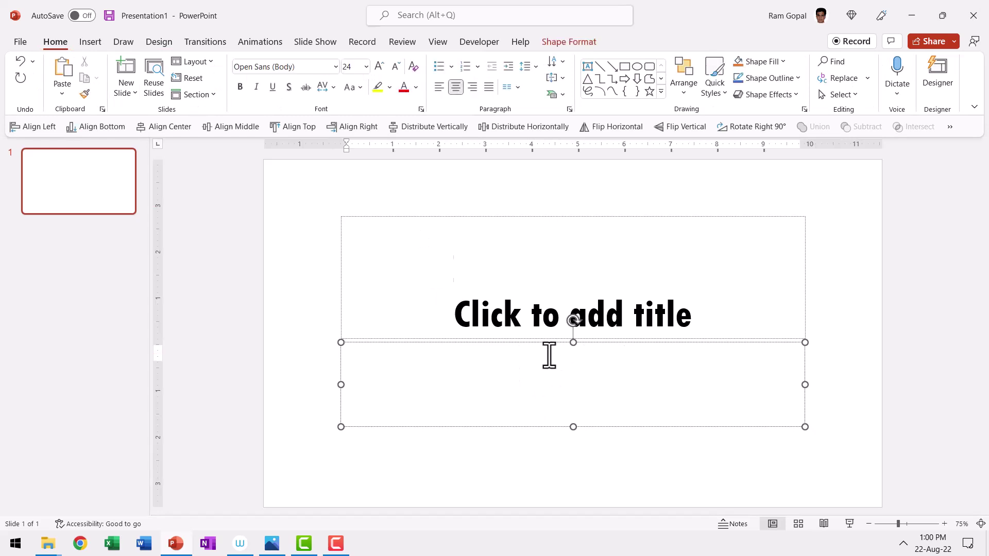
key("Escape")
key("Escape")
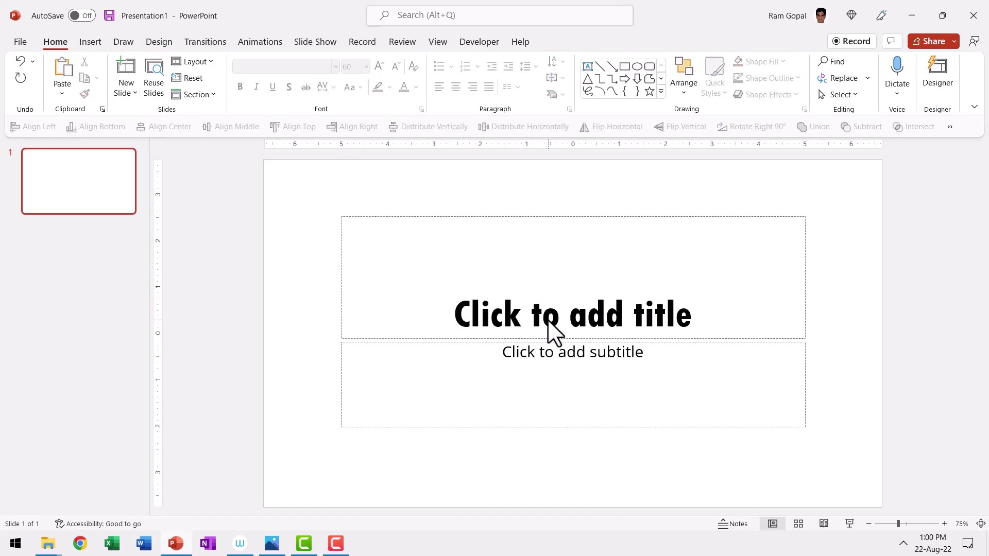
left_click(548, 320)
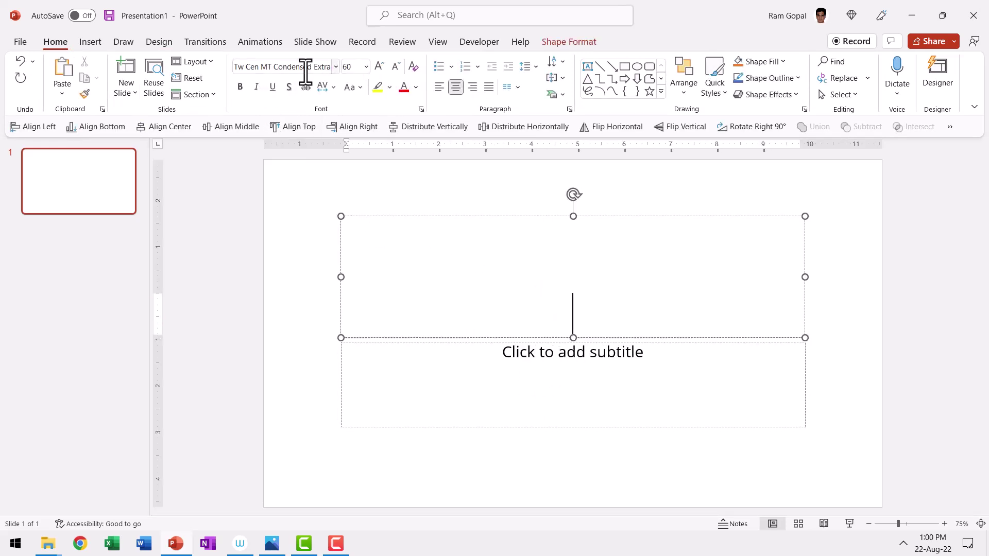
- Set the Test theme as the default theme, then close Presentation1
left_click(306, 246)
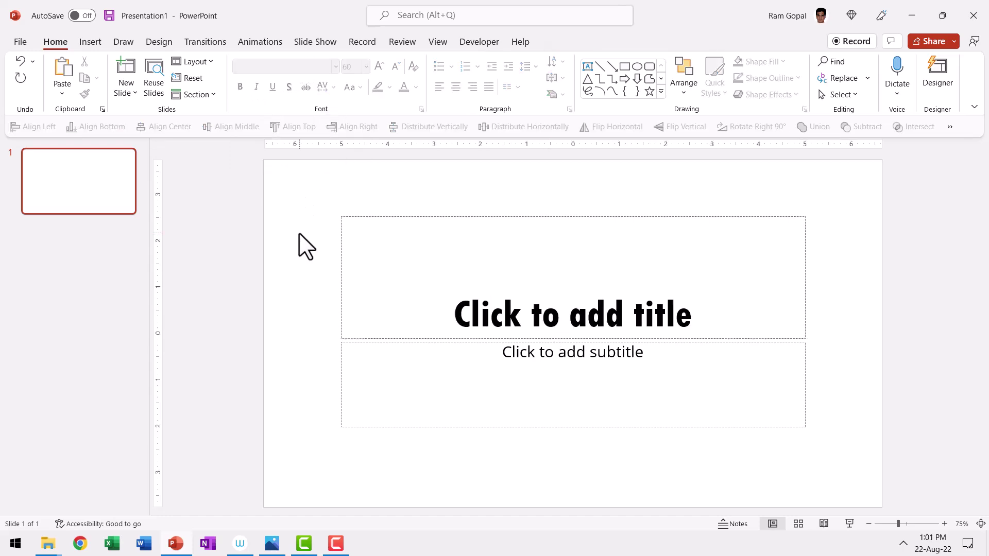
left_click(154, 42)
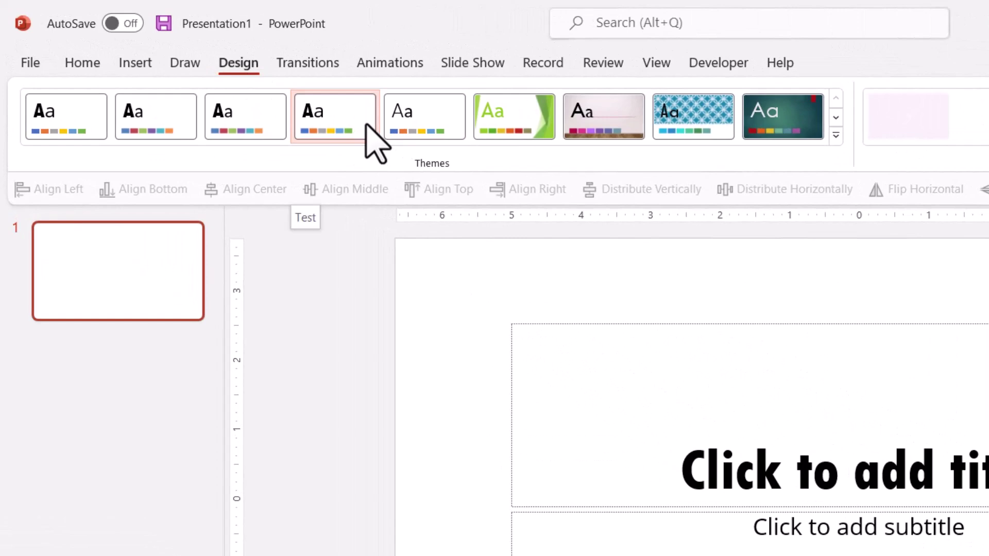
right_click(375, 144)
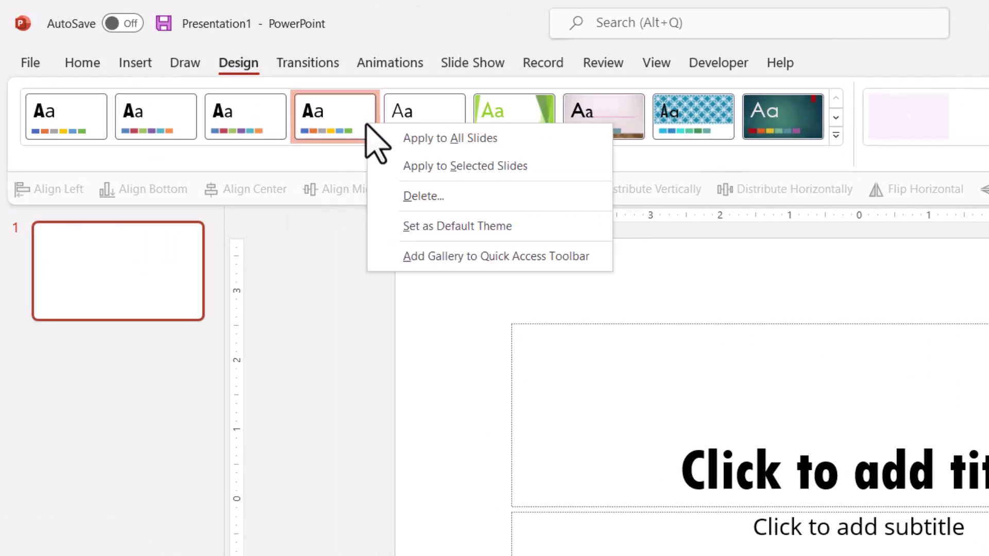
left_click(423, 227)
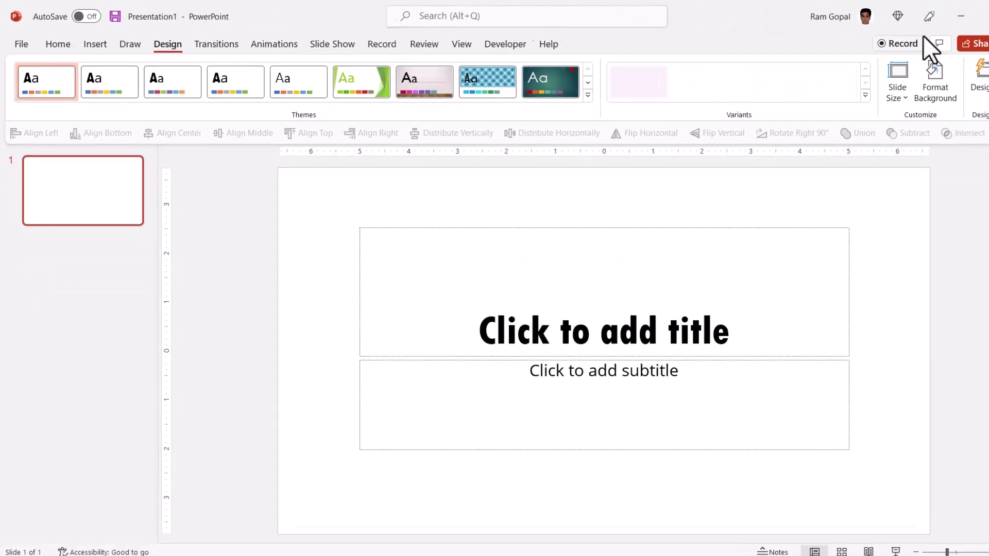
left_click(972, 16)
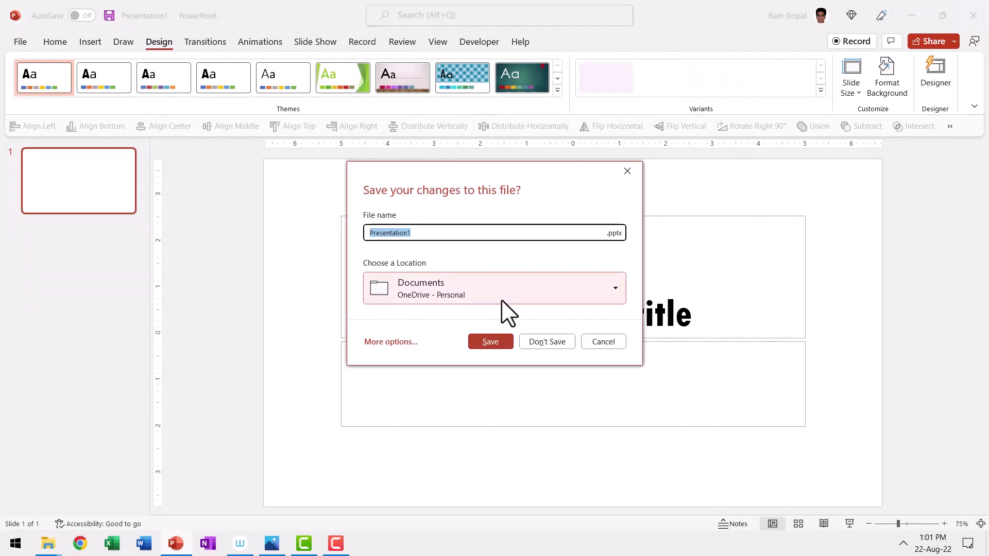
- Discard Presentation1 without saving and open a new presentation from Default Theme
left_click(546, 342)
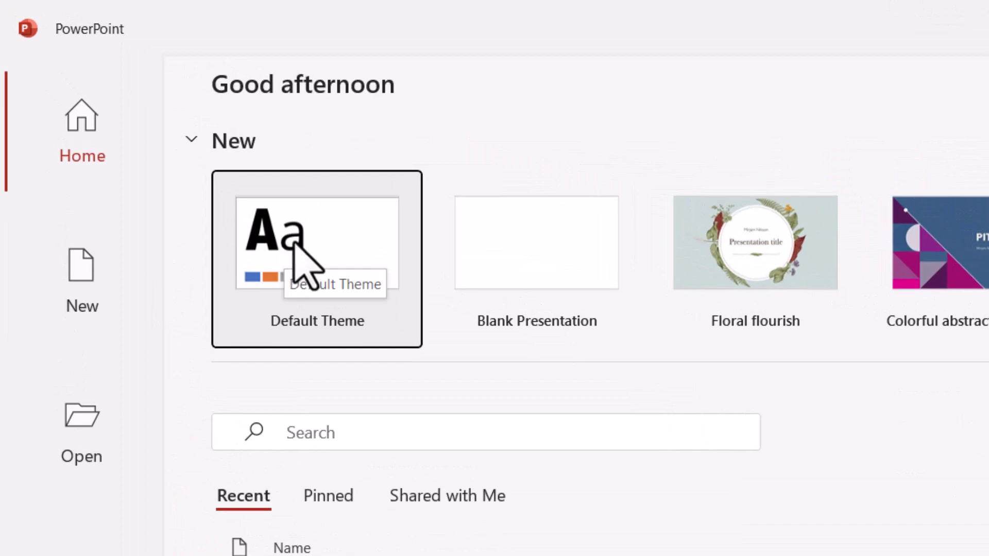
left_click(329, 234)
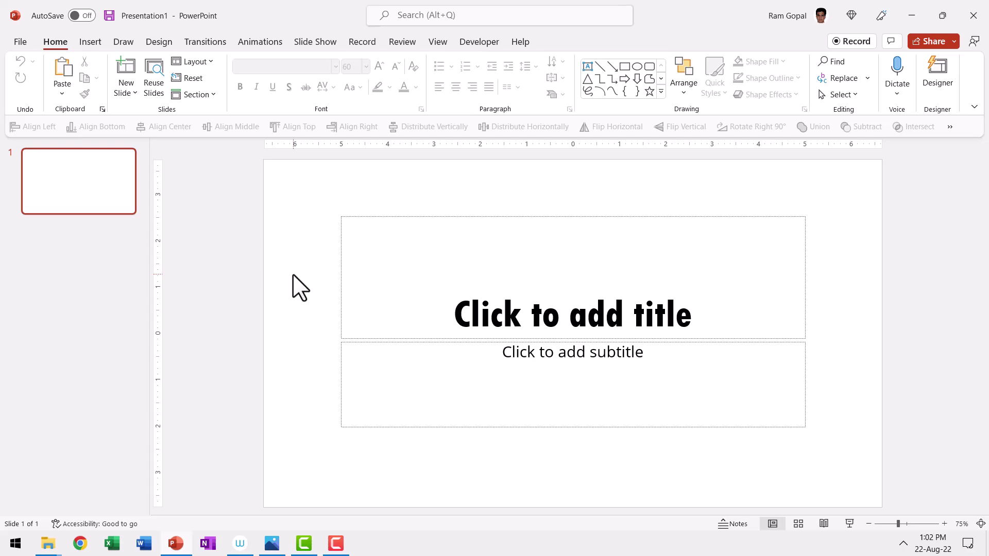
- Create a new presentation from the Floral flourish template
left_click(20, 42)
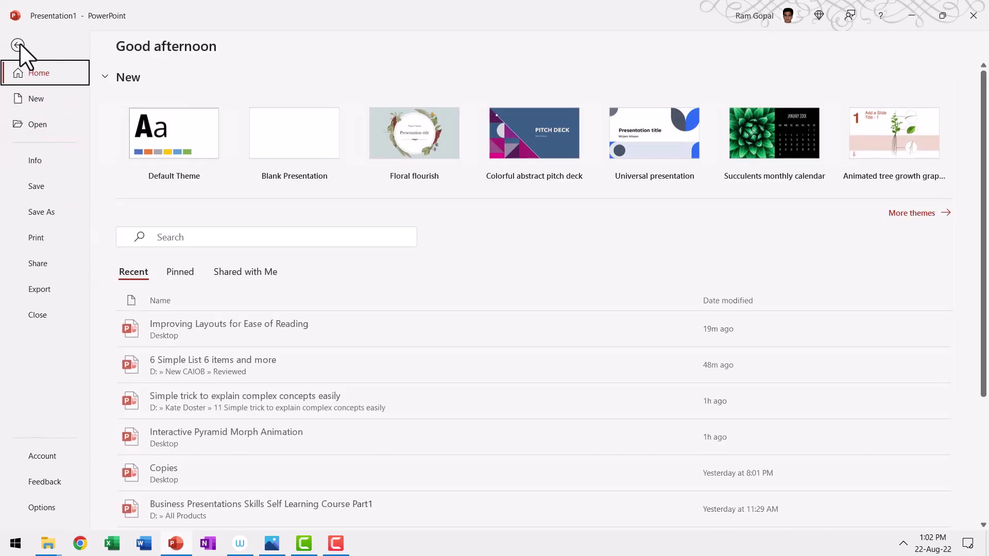
left_click(25, 100)
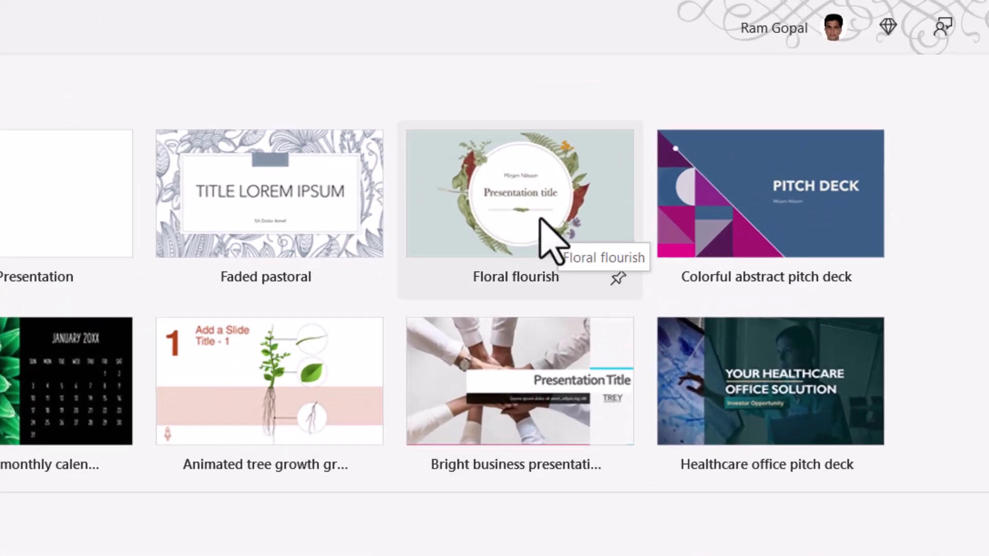
left_click(541, 220)
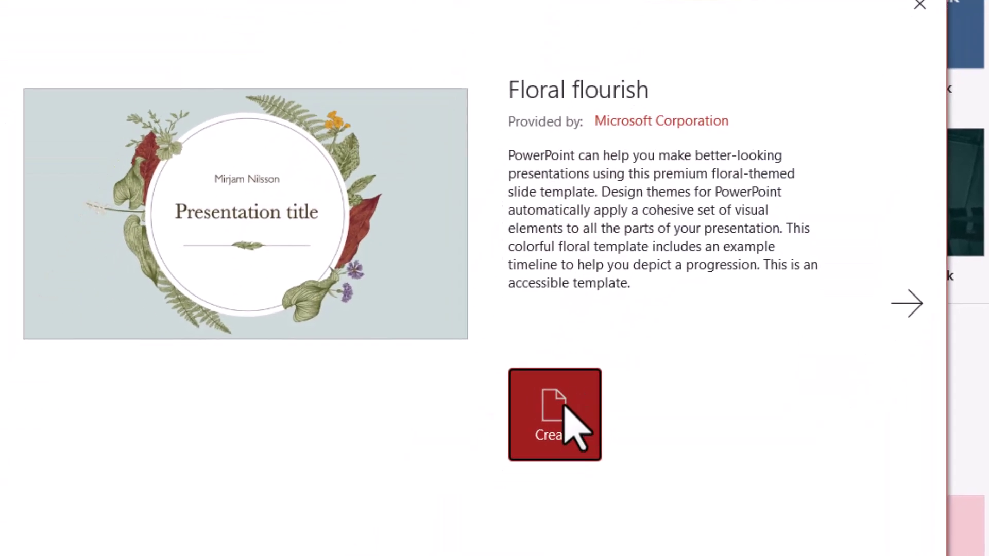
left_click(567, 406)
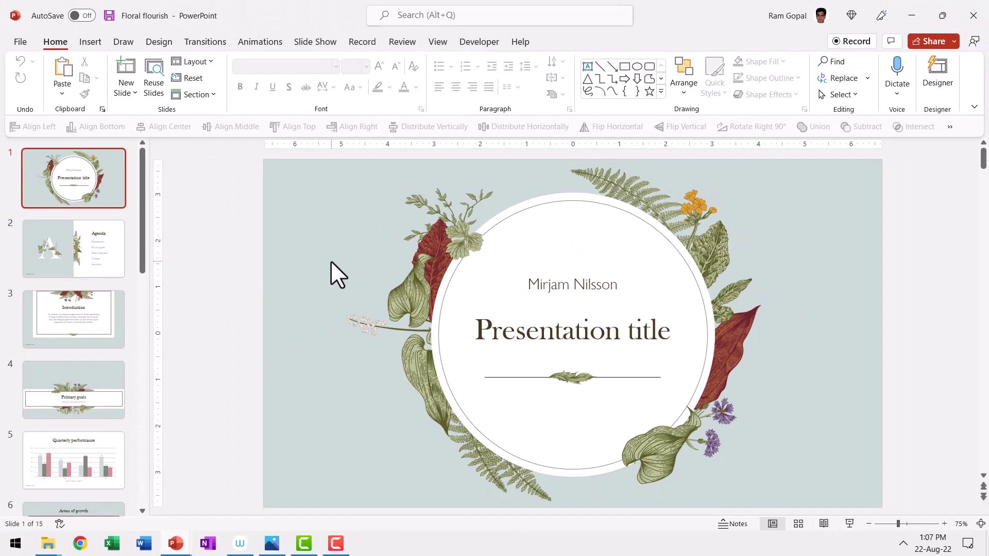
- Browse the Agenda, Introduction, Primary goals and Quarterly performance slides
left_click(79, 235)
left_click(79, 308)
left_click(77, 401)
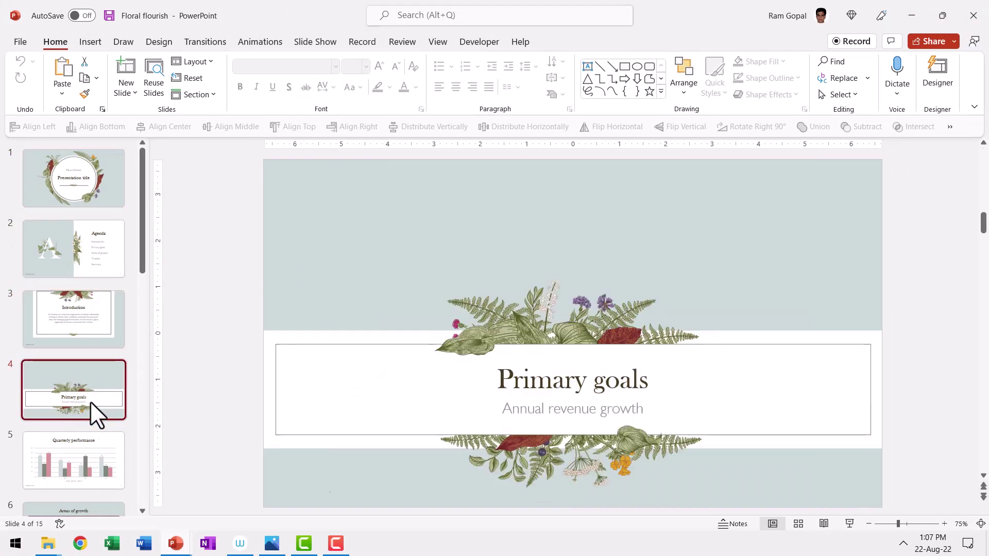
left_click(83, 463)
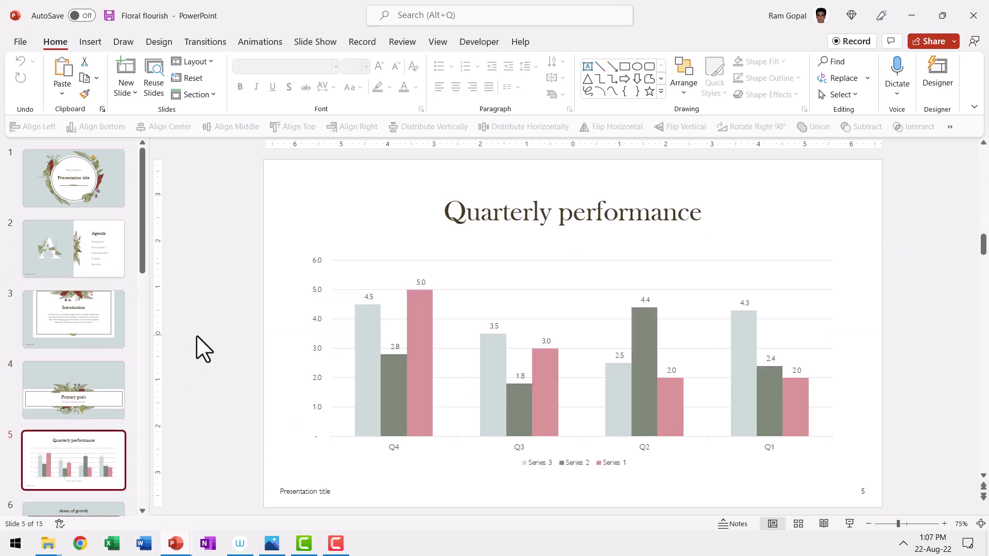
left_click(82, 266)
left_click(80, 302)
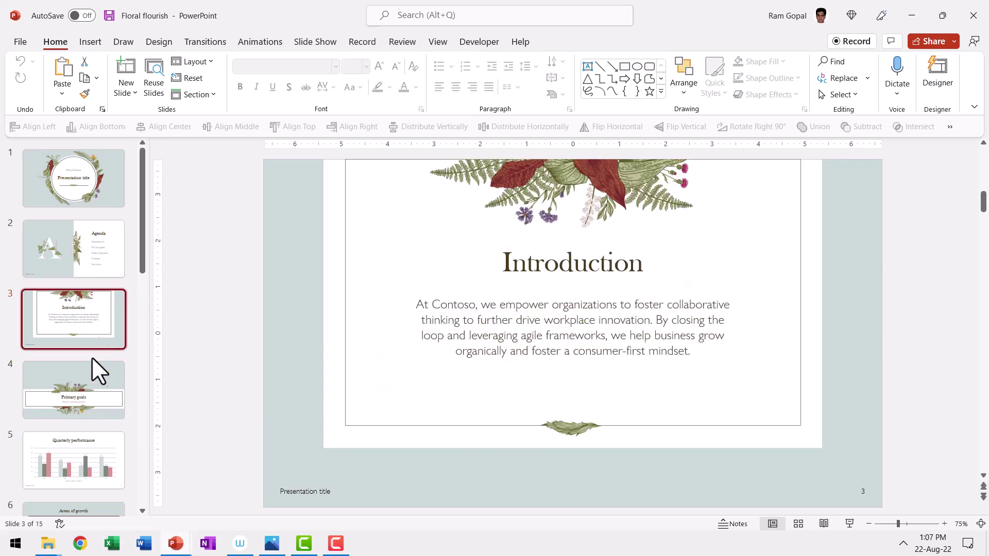
left_click(88, 384)
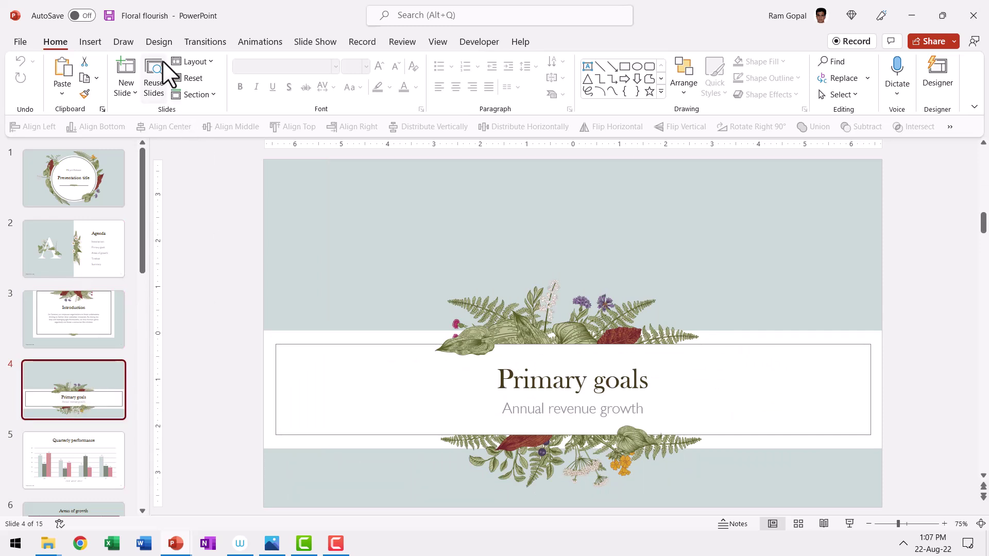
- Save the current Floral flourish design from the Themes gallery as theme file 'Test 1'
left_click(168, 39)
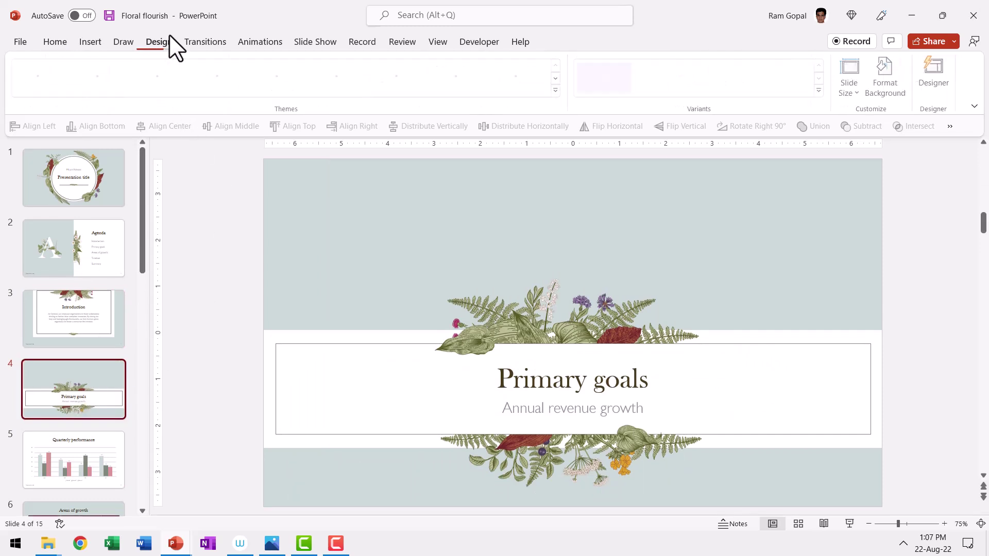
left_click(556, 92)
left_click(75, 365)
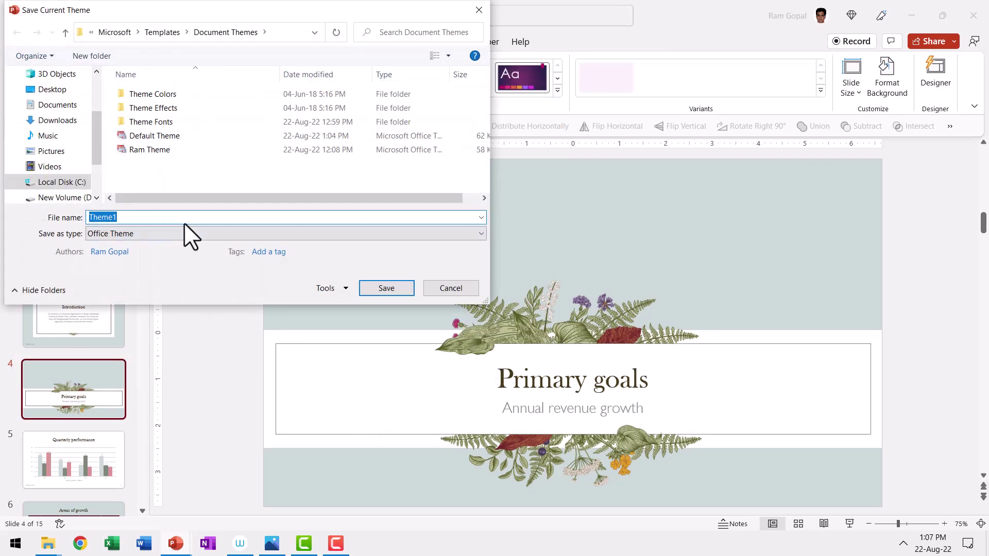
type("Test 1")
left_click(373, 292)
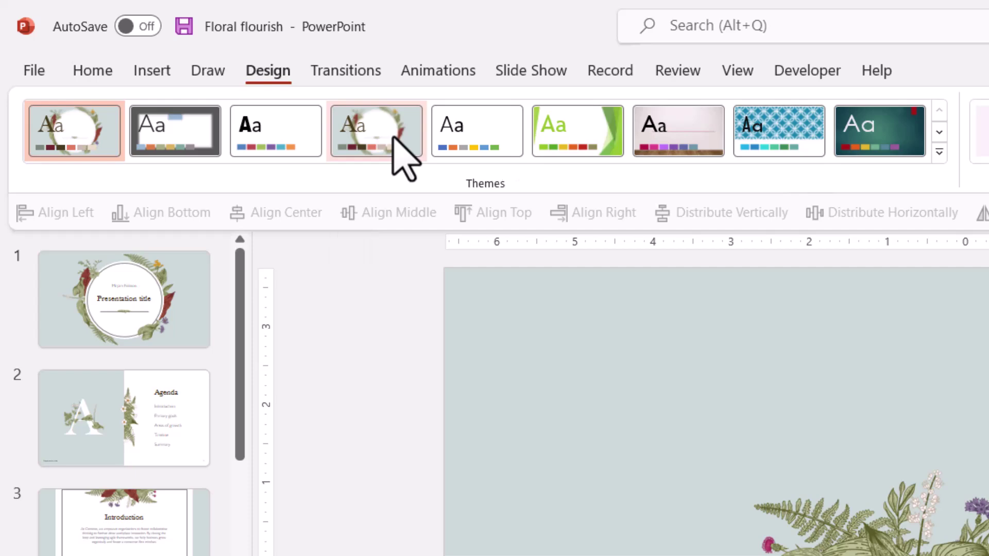
- Set Test 1 as the default theme and create a new presentation from Default Theme
right_click(405, 159)
left_click(495, 251)
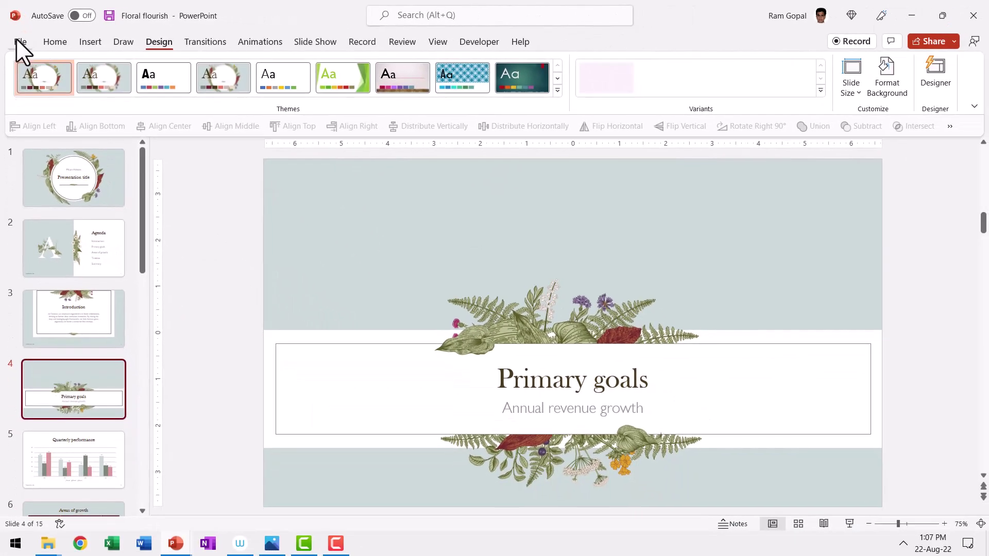
left_click(20, 41)
left_click(41, 98)
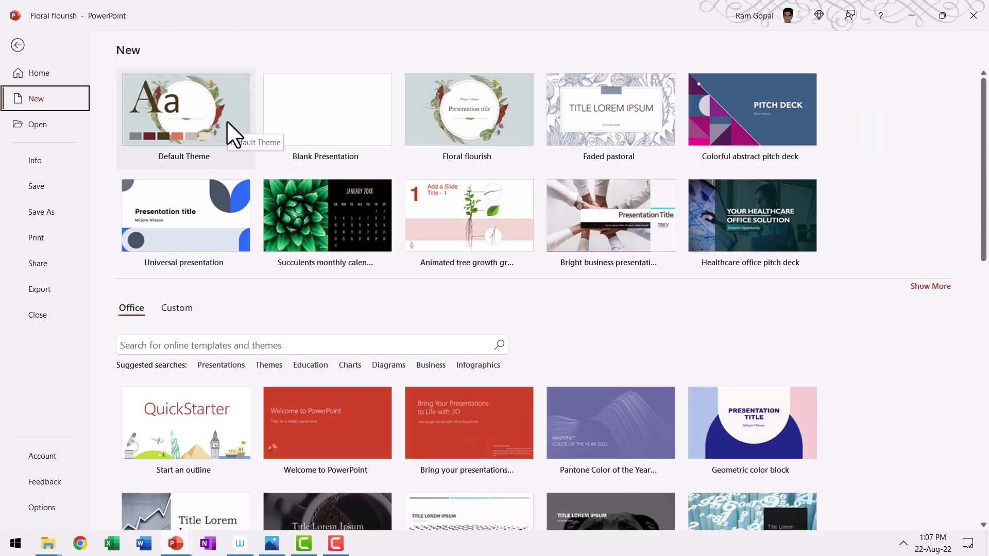
left_click(226, 121)
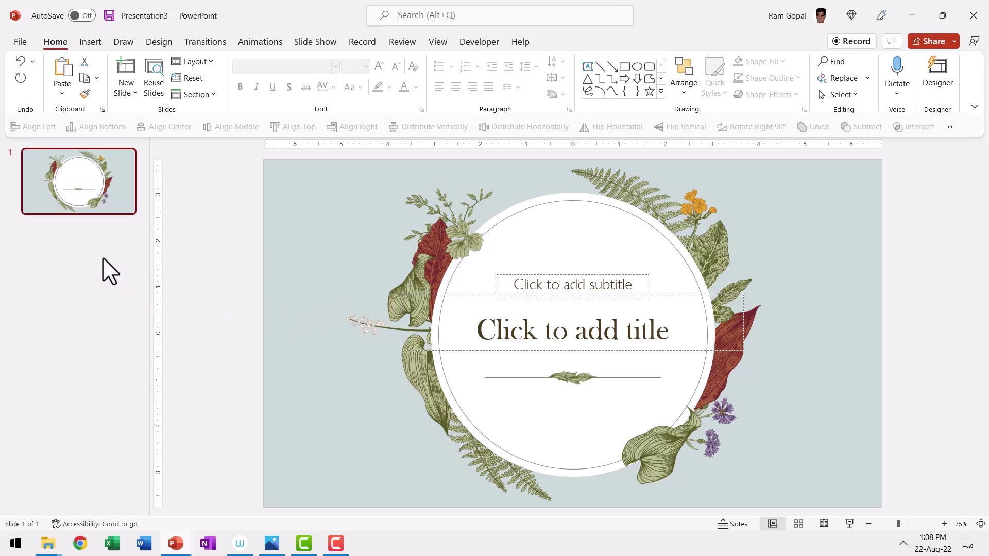
- Insert a second slide after slide 1, then add a third slide using the 1_Section Header layout
left_click(105, 232)
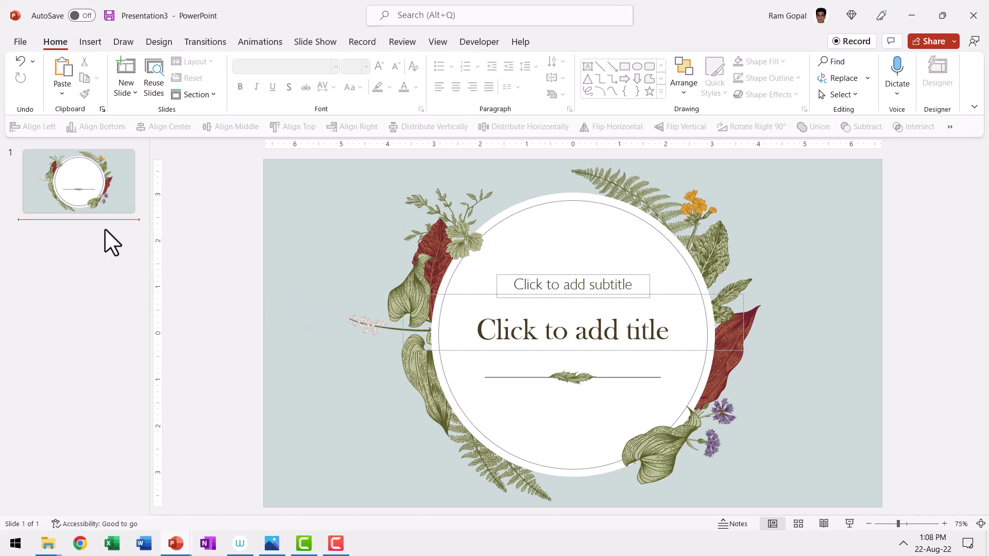
key("Return")
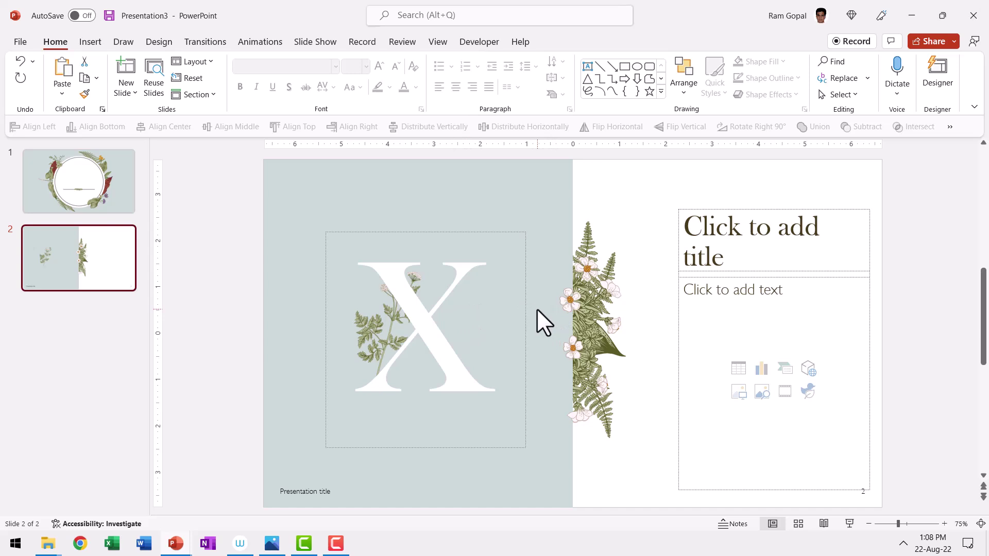
left_click(135, 93)
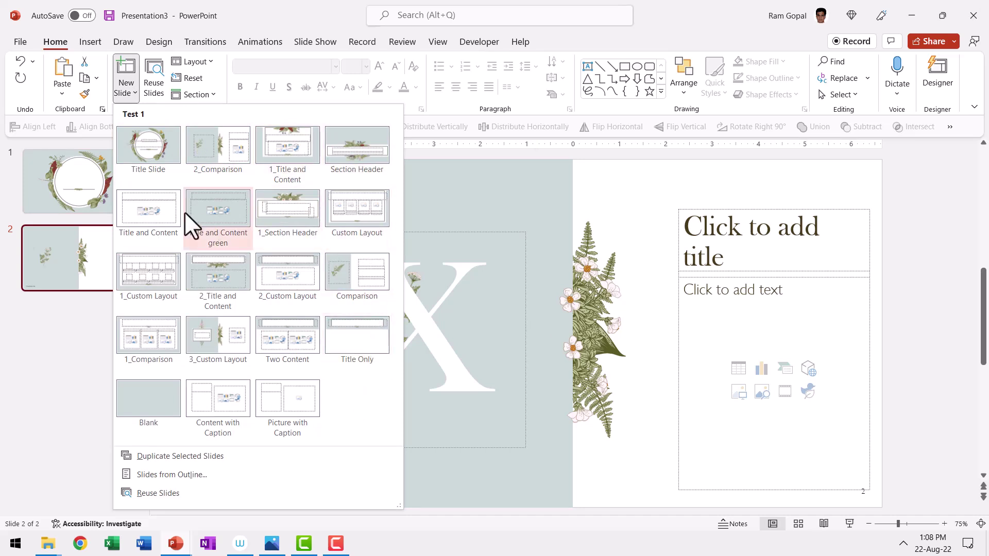
left_click(284, 215)
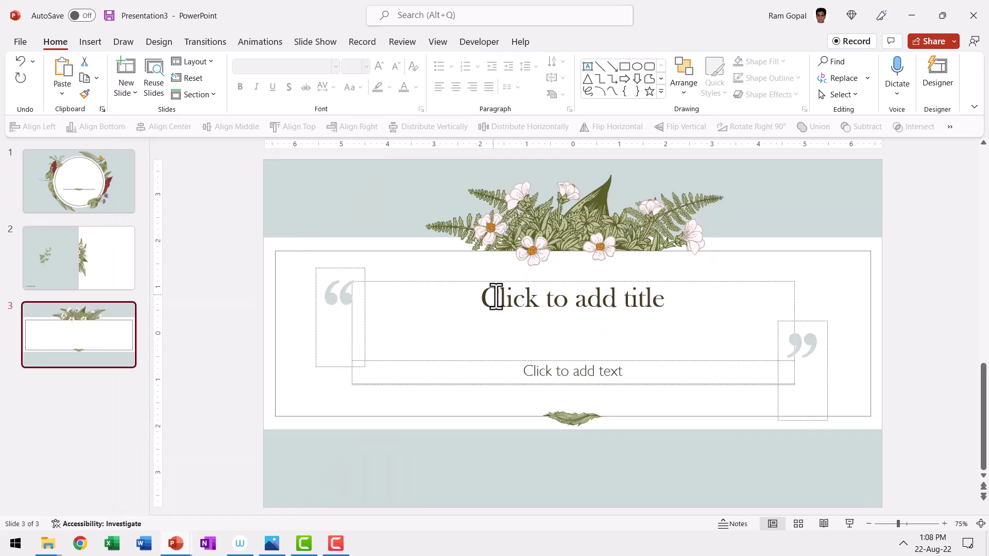